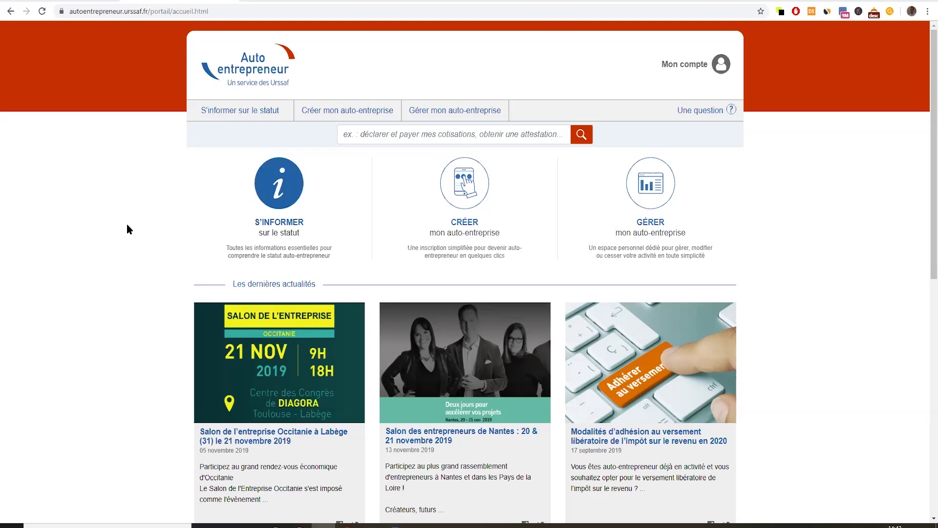
Start a new auto-entreprise declaration with domain INTERNET and activity BOUTIQUE INTERNET.
left_click(462, 222)
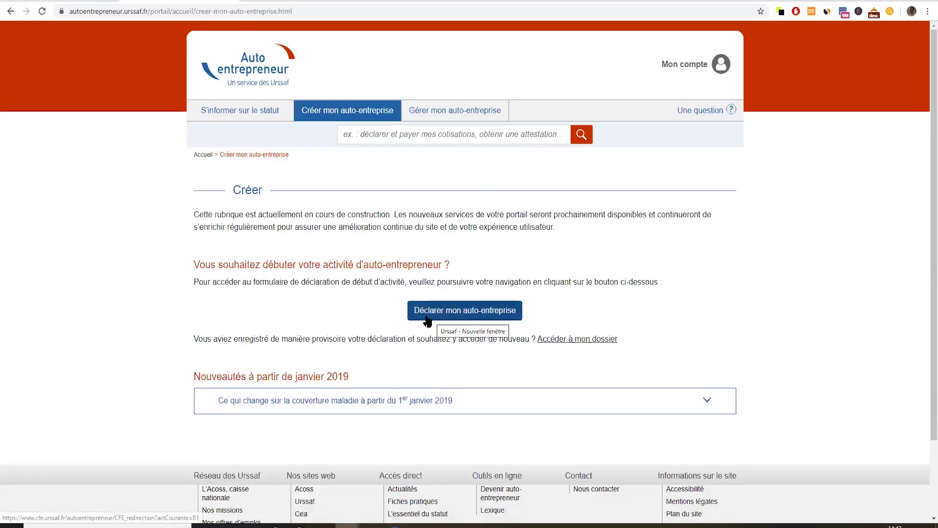
left_click(464, 313)
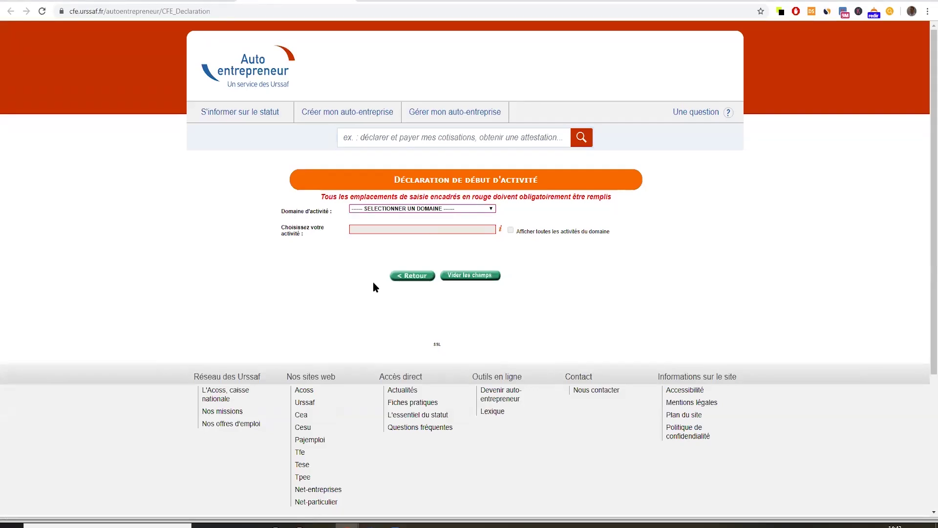
left_click(393, 208)
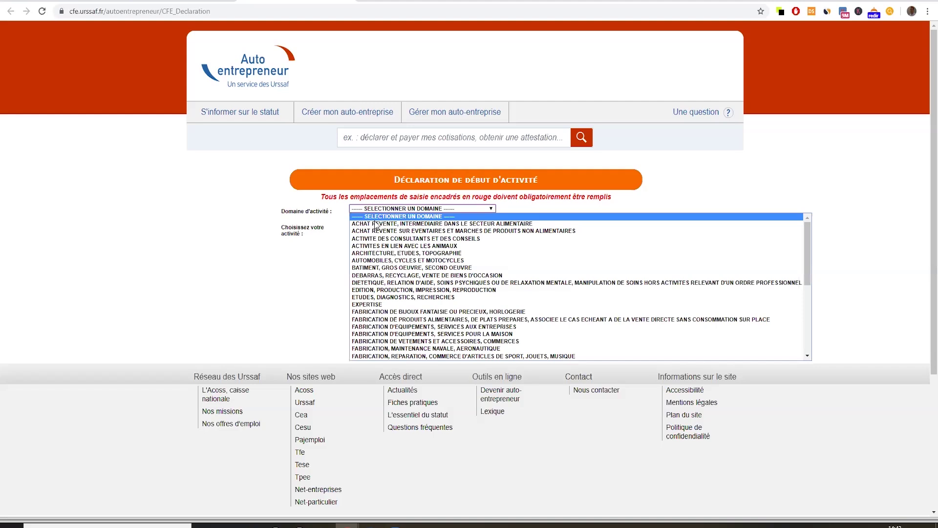
scroll(440, 294, "down", 3)
scroll(446, 313, "up", 3)
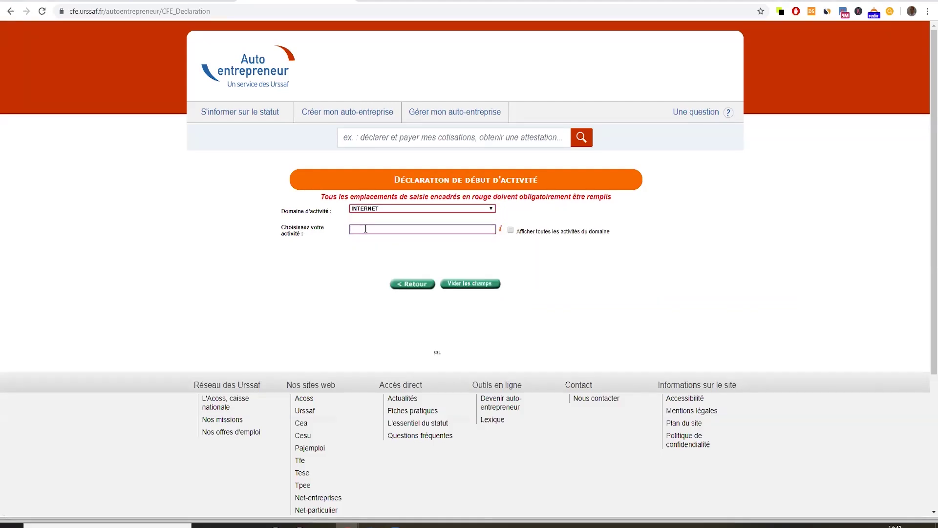
type("BOUTIQUE")
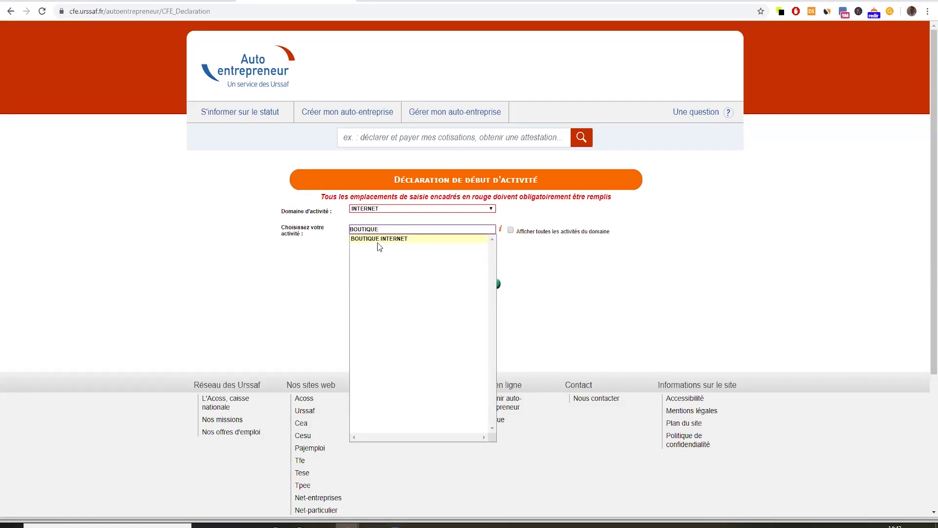
left_click(373, 239)
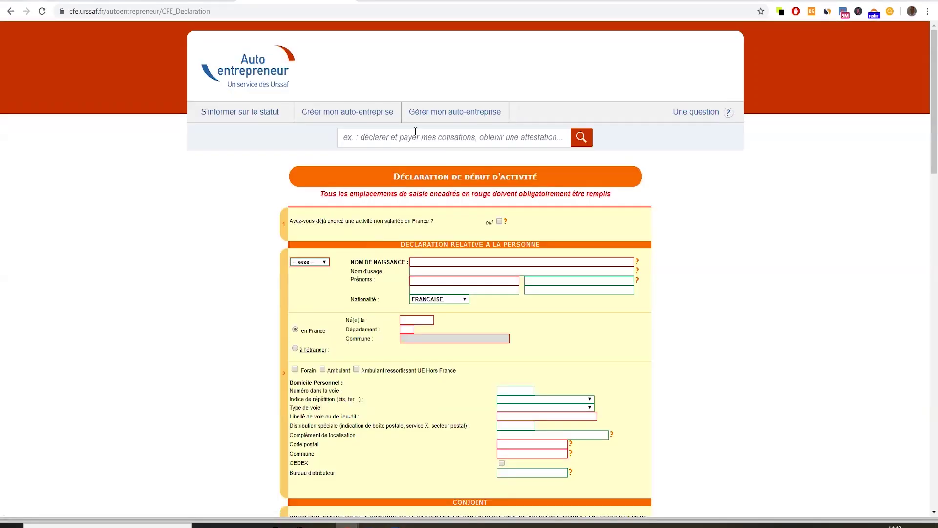
Set sex to Masculin and enter the declarant's birth name and first name.
scroll(303, 290, "down", 3)
scroll(310, 299, "up", 3)
scroll(352, 267, "down", 1)
left_click(308, 210)
left_click(308, 226)
left_click(440, 211)
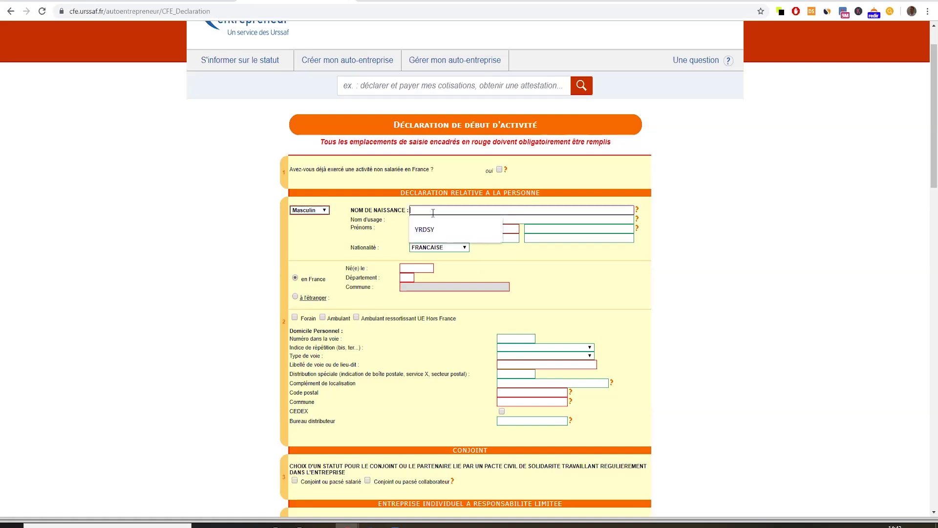
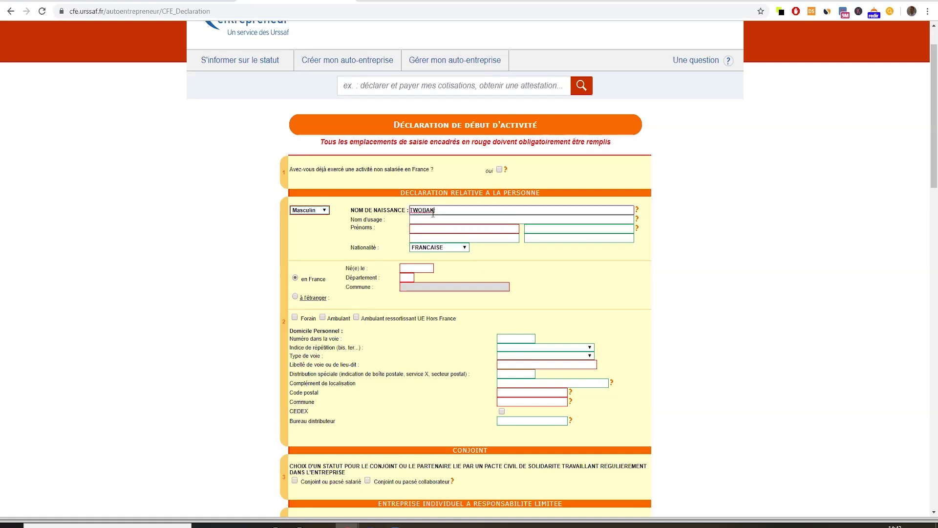
left_click(431, 220)
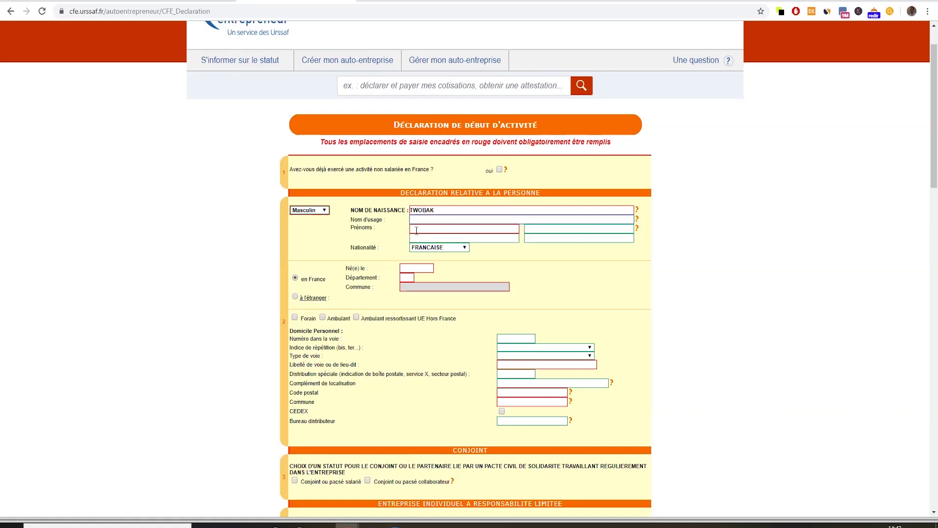
left_click(430, 232)
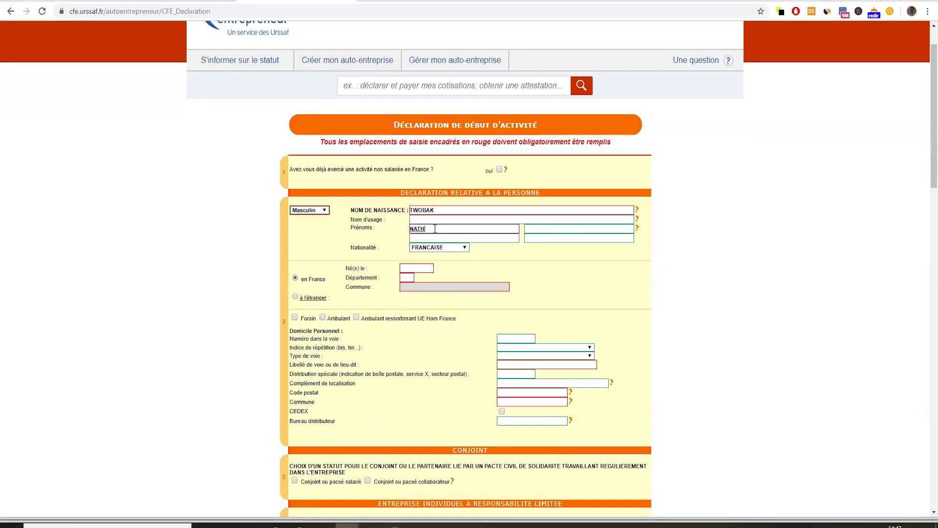
left_click(423, 268)
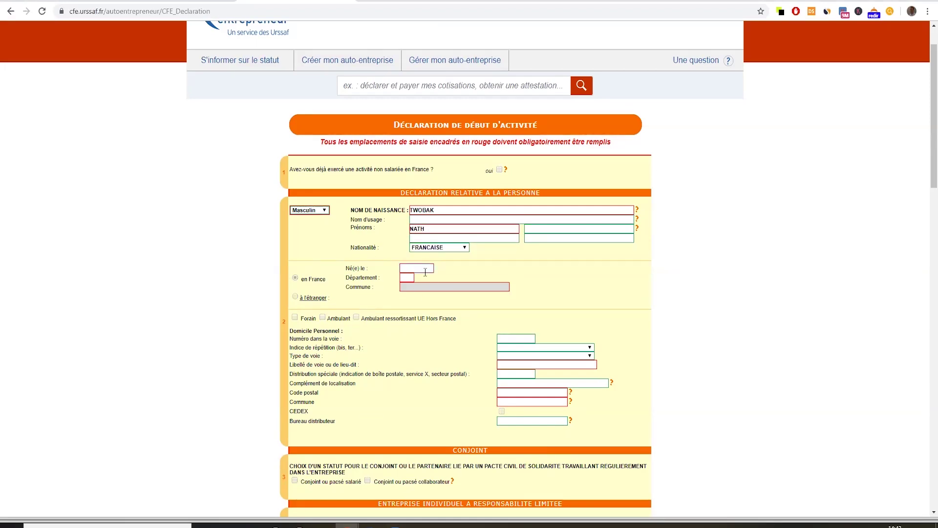
type("15/02/1990")
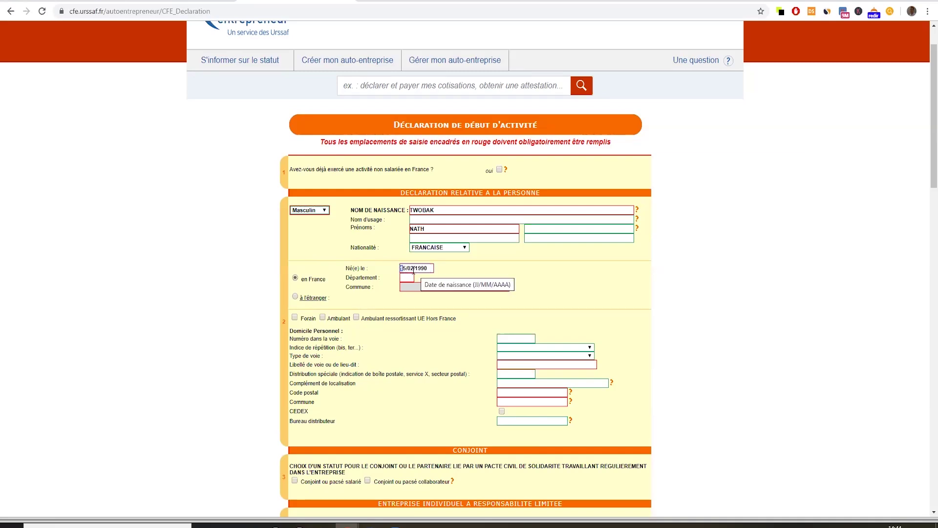
key("Tab")
type("59")
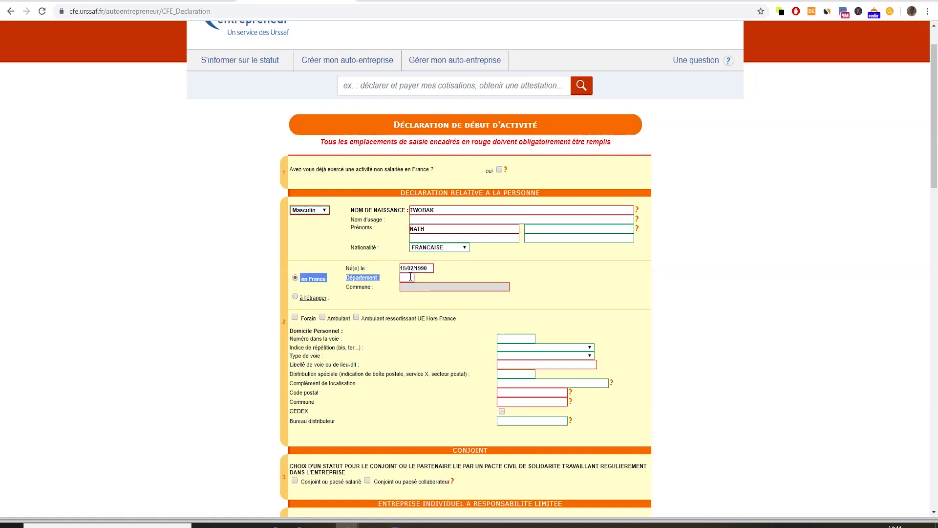
left_click(431, 287)
type("LILLE")
left_click(566, 304)
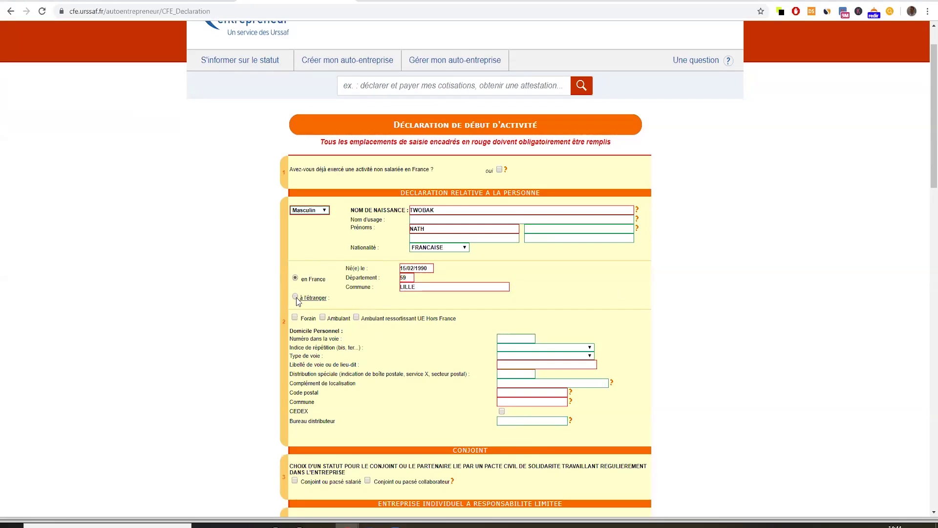
scroll(295, 297, "down", 1)
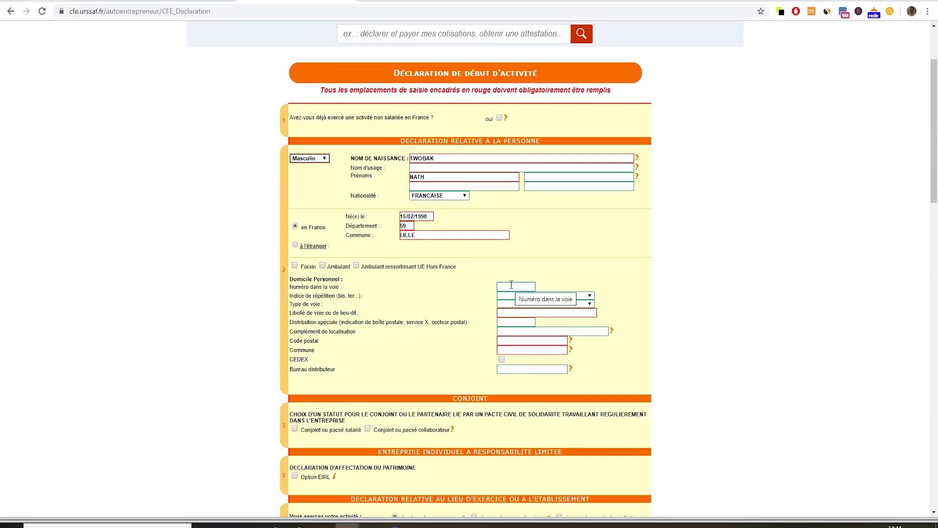
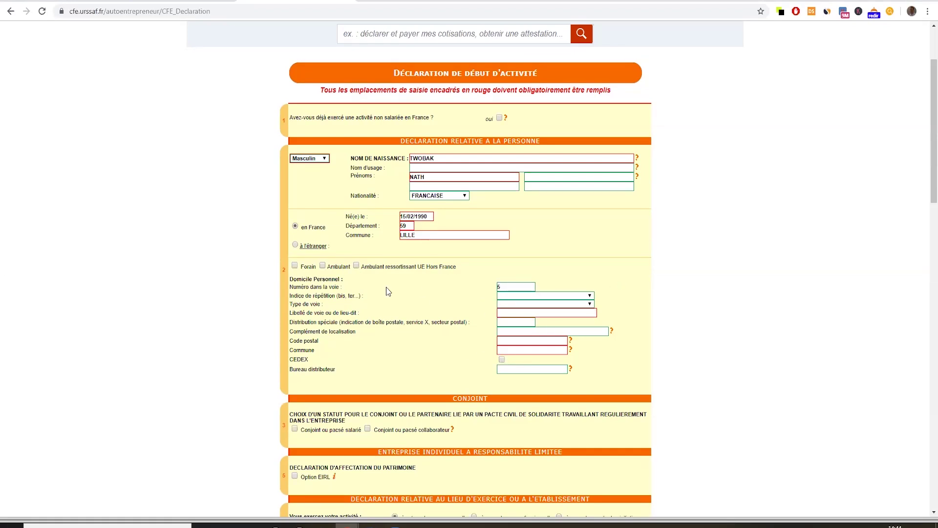
Enter the home address: street number, street type Rue, street name, postal code, and the suggested commune LILLE.
left_click(508, 306)
scroll(516, 415, "down", 10)
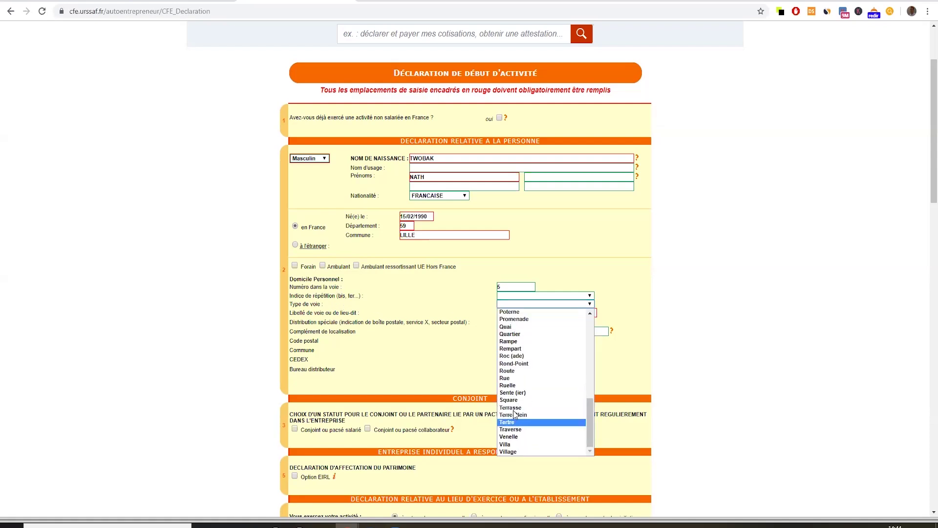
left_click(515, 377)
left_click(514, 312)
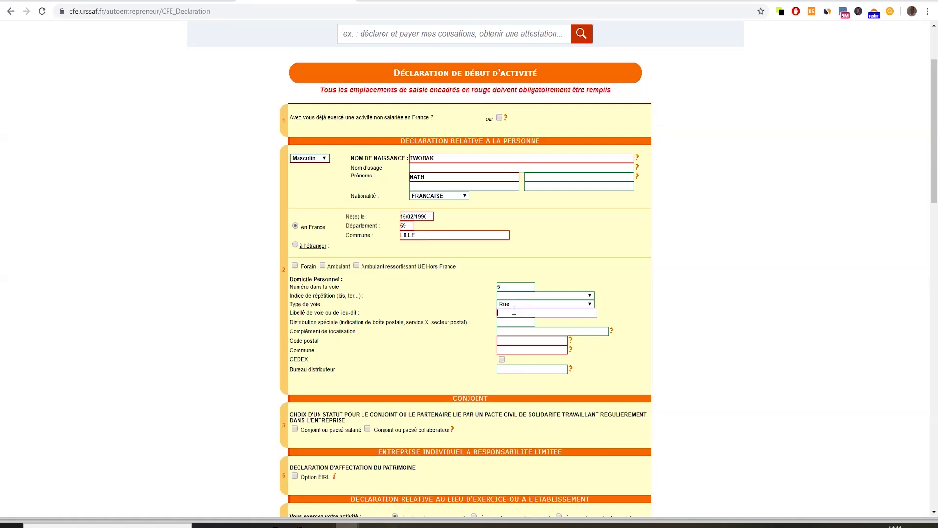
left_click(516, 337)
type("59000")
left_click(526, 351)
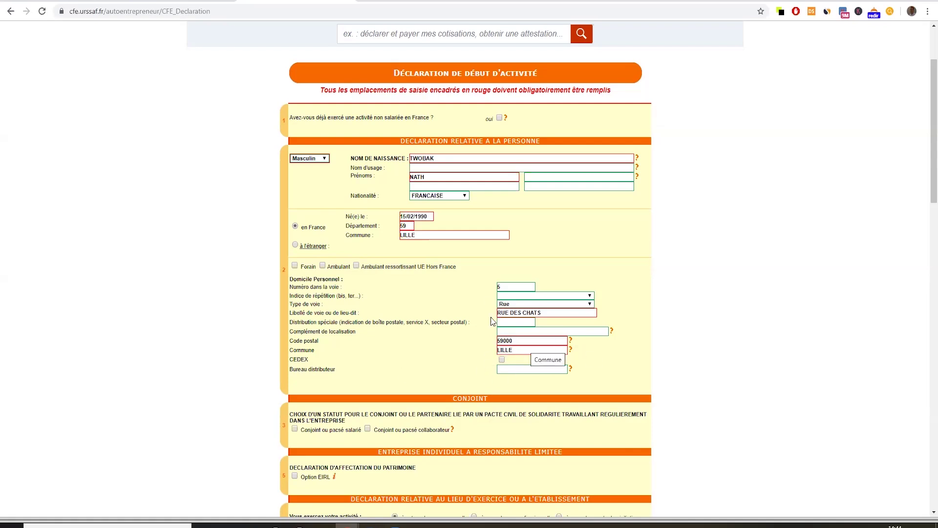
scroll(455, 275, "down", 3)
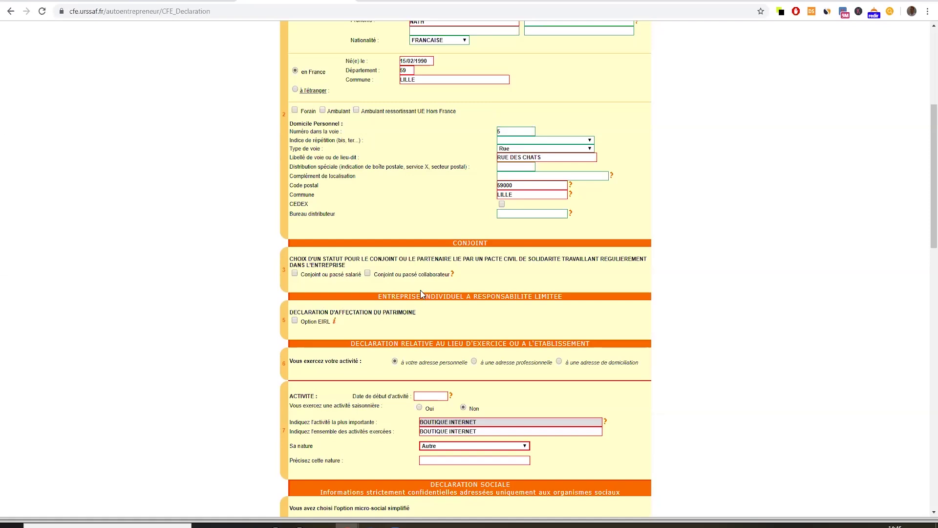
scroll(340, 246, "down", 2)
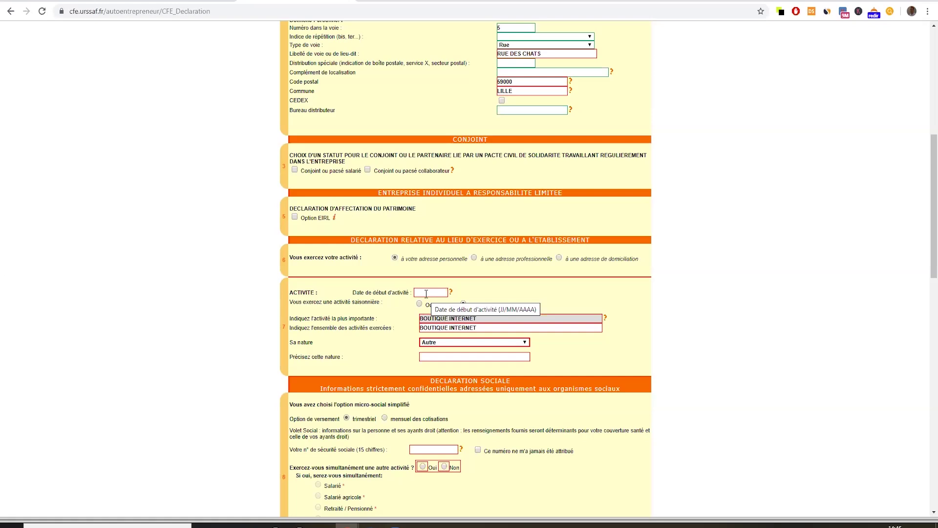
Set the activity start date to 12/12/2019, correcting the mistyped day.
left_click(427, 295)
type("1")
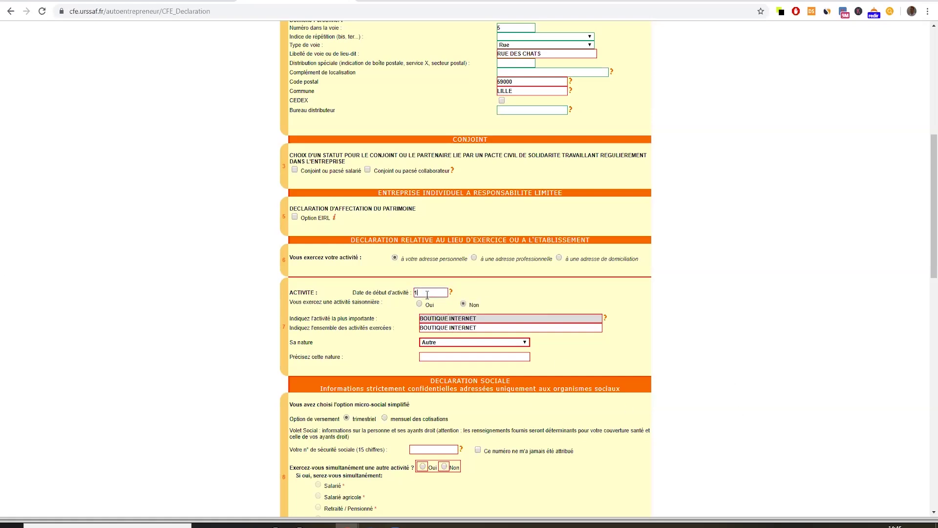
type("3/12/2019")
left_click(421, 293)
key("BackSpace")
type("2")
Choose Commerce de détail sur internet as activity nature and answer Non to another simultaneous activity.
left_click(447, 342)
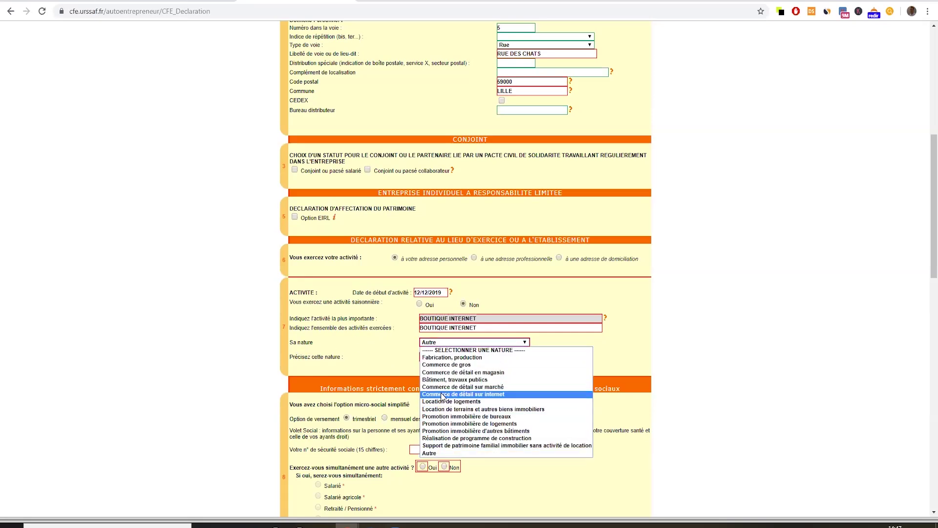
left_click(484, 395)
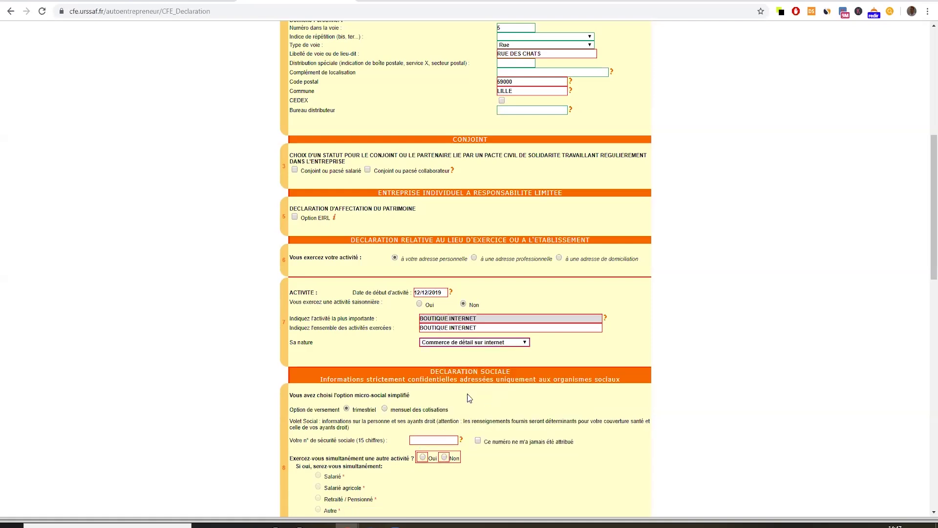
scroll(644, 346, "down", 3)
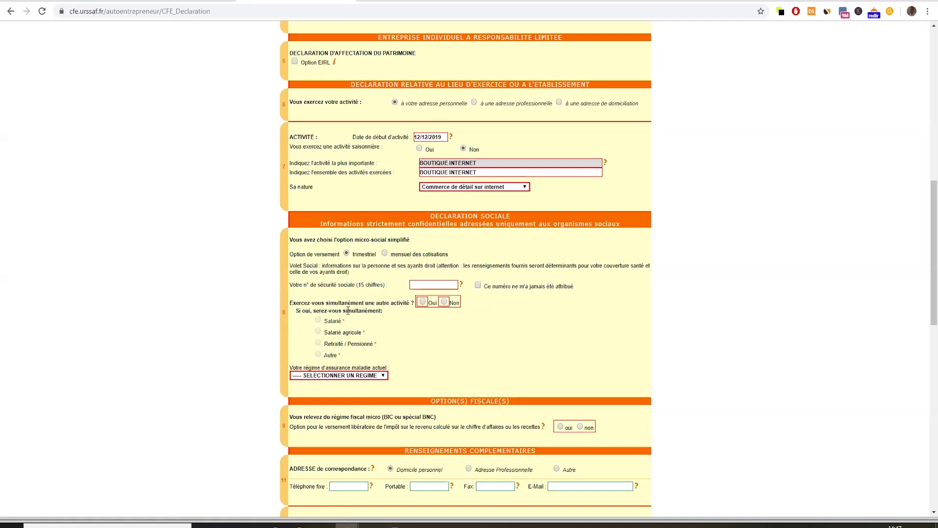
left_click(444, 302)
scroll(342, 323, "down", 1)
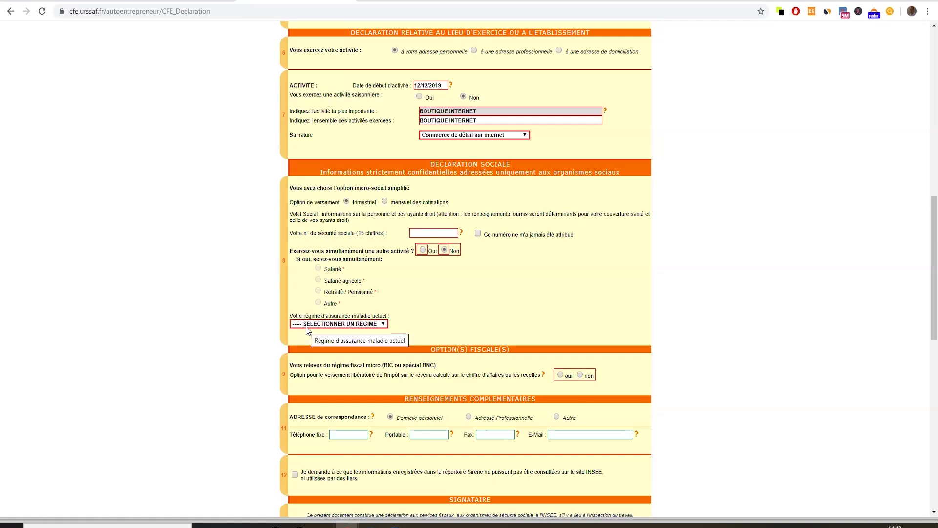
Choose Régime général des salariés as the current health insurance scheme, reverting from Autre.
left_click(315, 324)
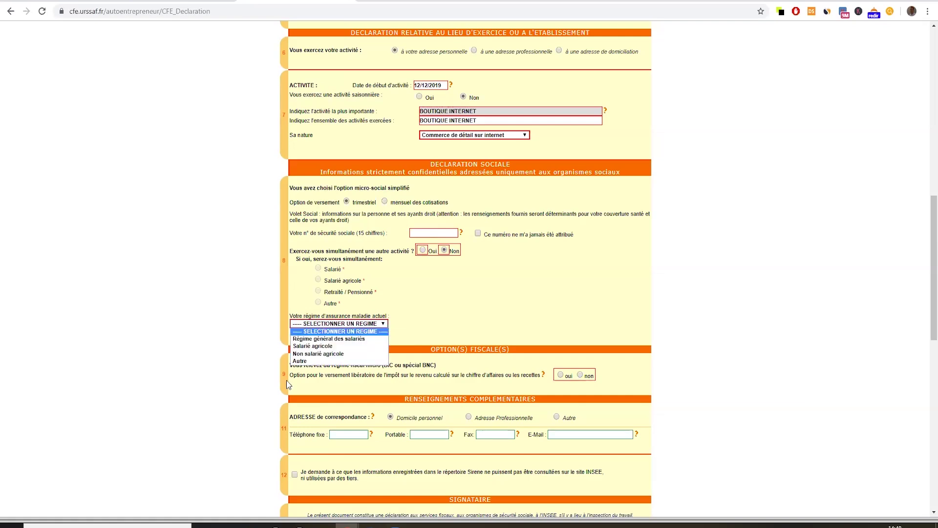
left_click(324, 339)
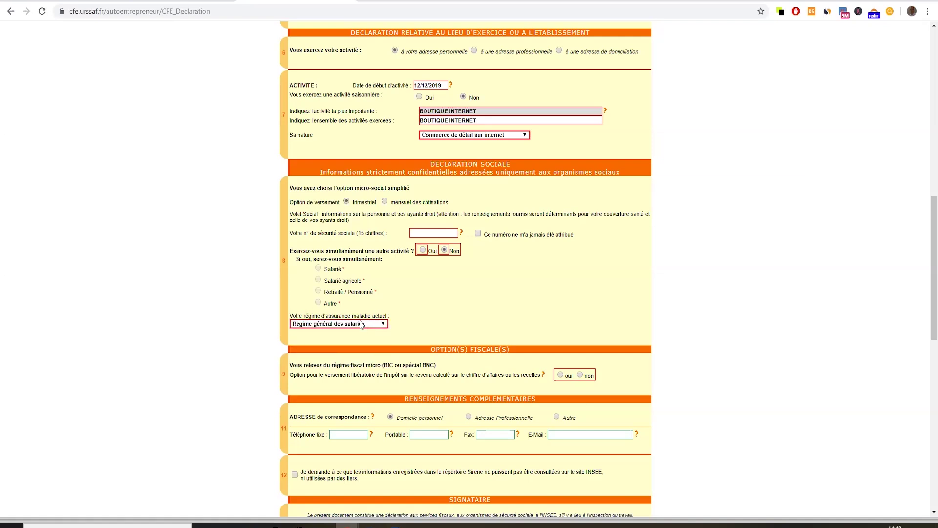
left_click(362, 324)
left_click(326, 361)
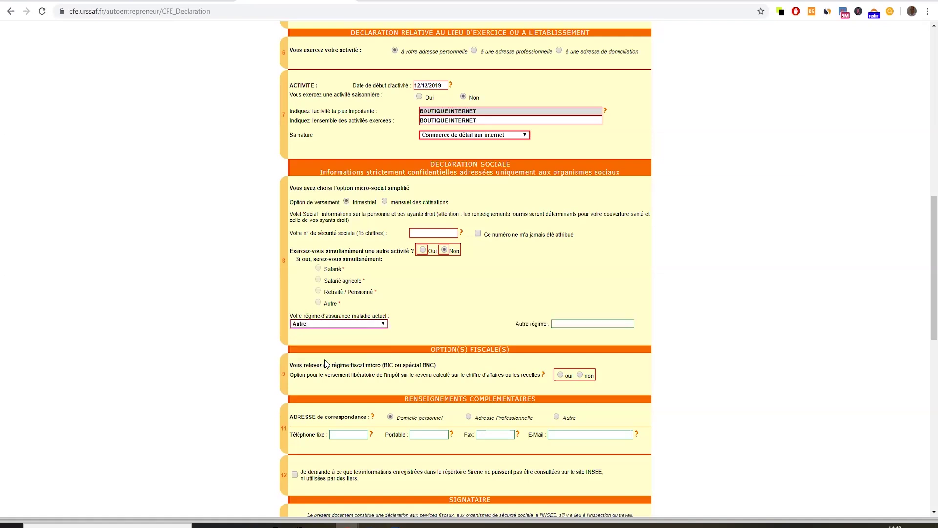
left_click(574, 324)
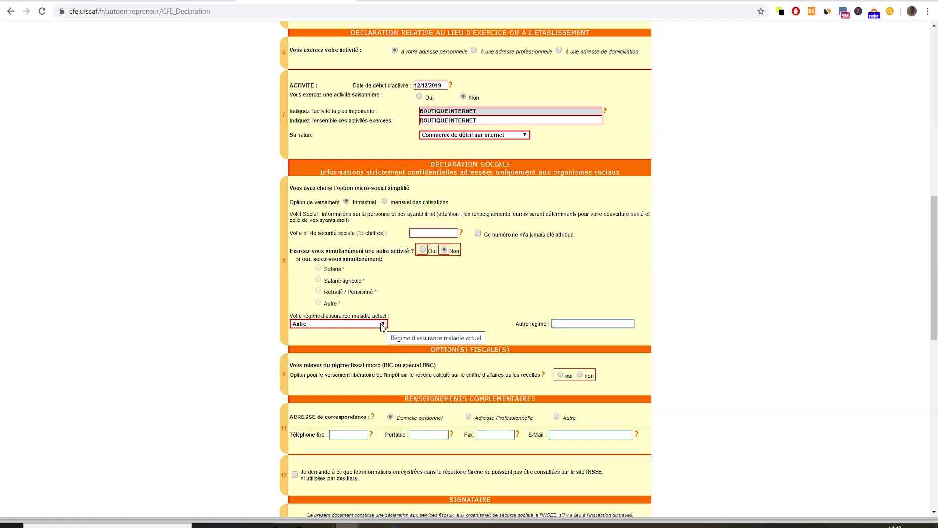
left_click(378, 325)
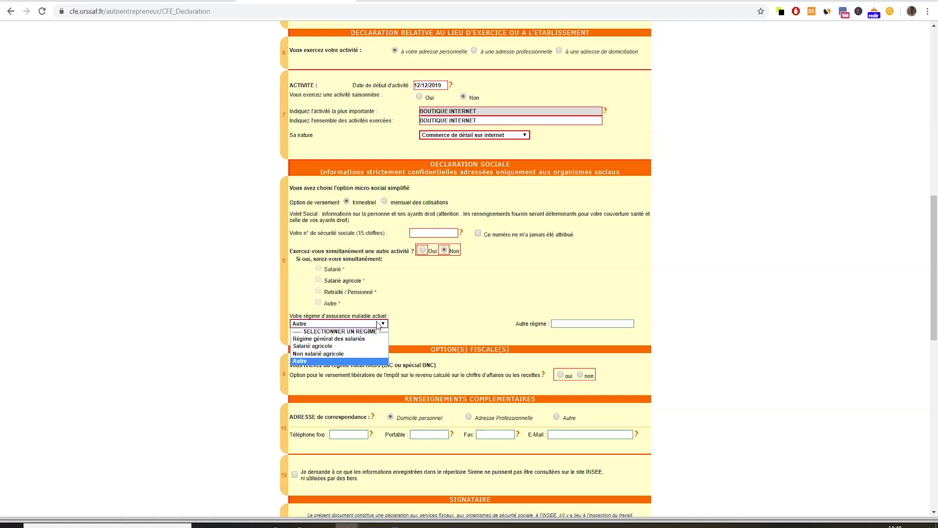
left_click(326, 336)
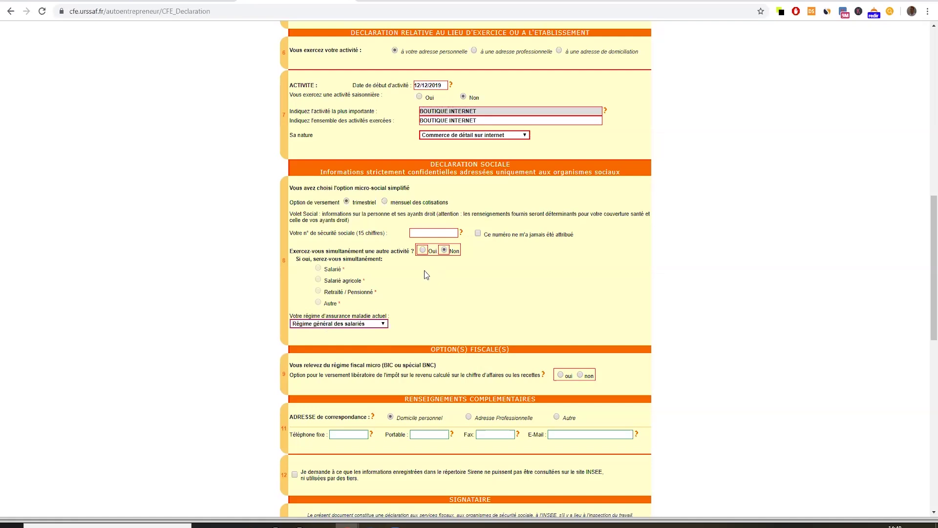
scroll(424, 272, "down", 3)
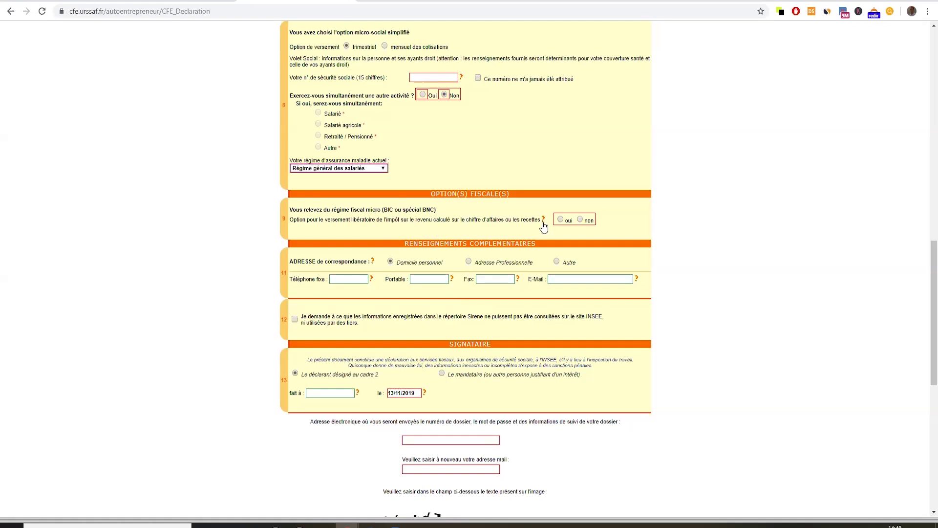
left_click(581, 220)
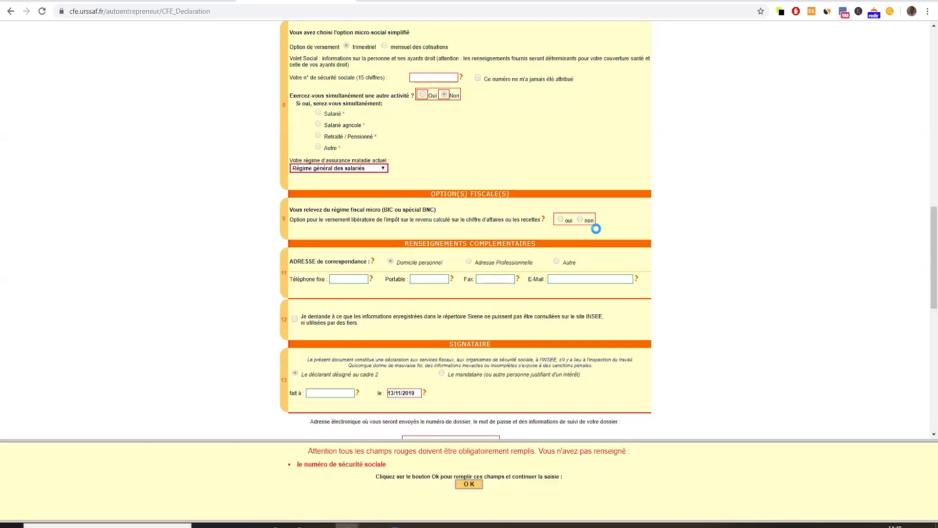
left_click(467, 484)
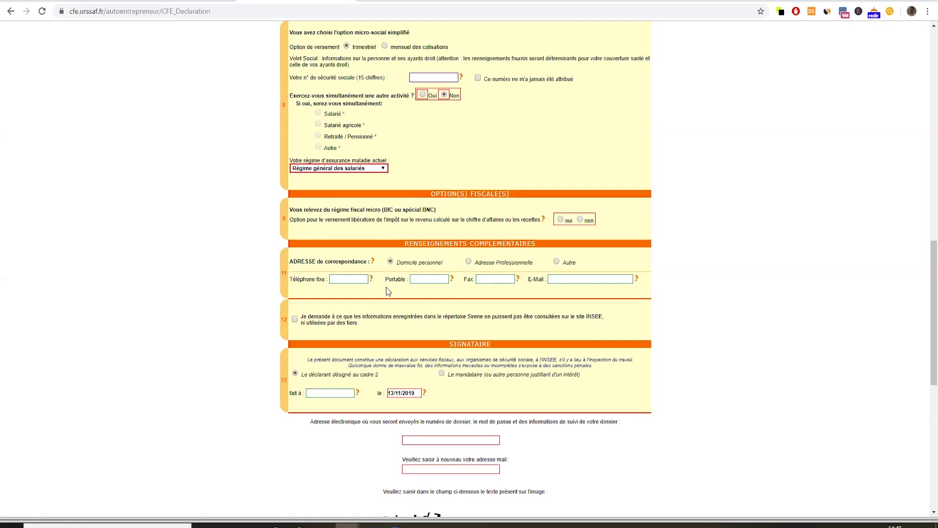
left_click(345, 279)
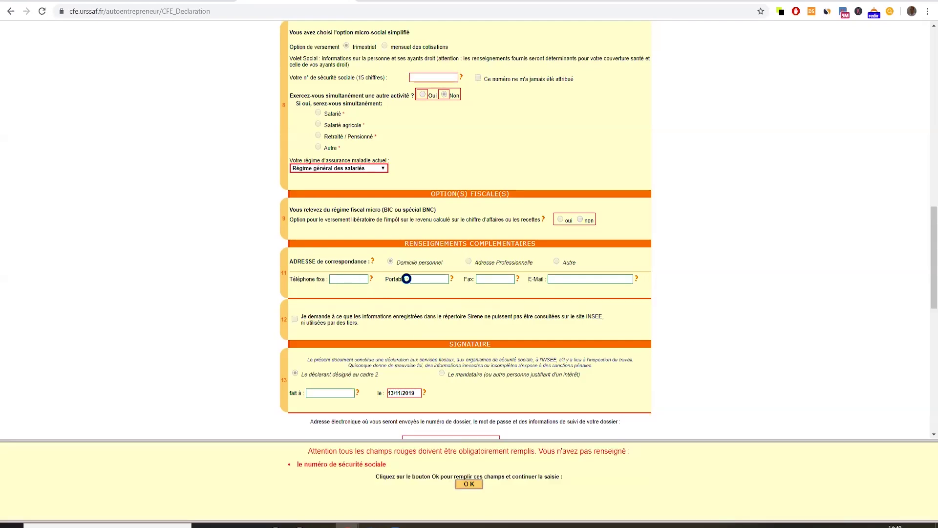
left_click(469, 483)
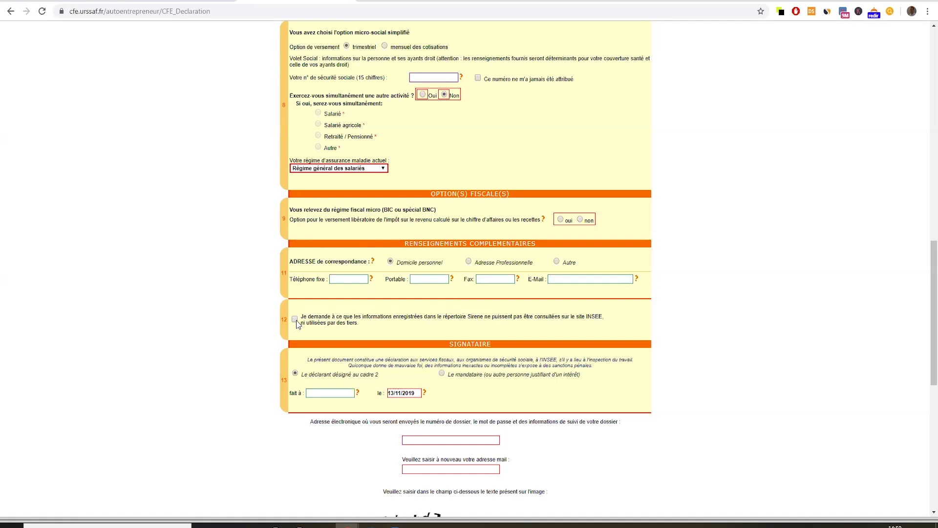
Dismiss the missing social security number warning and scroll down to the captcha and validation buttons.
scroll(607, 359, "down", 1)
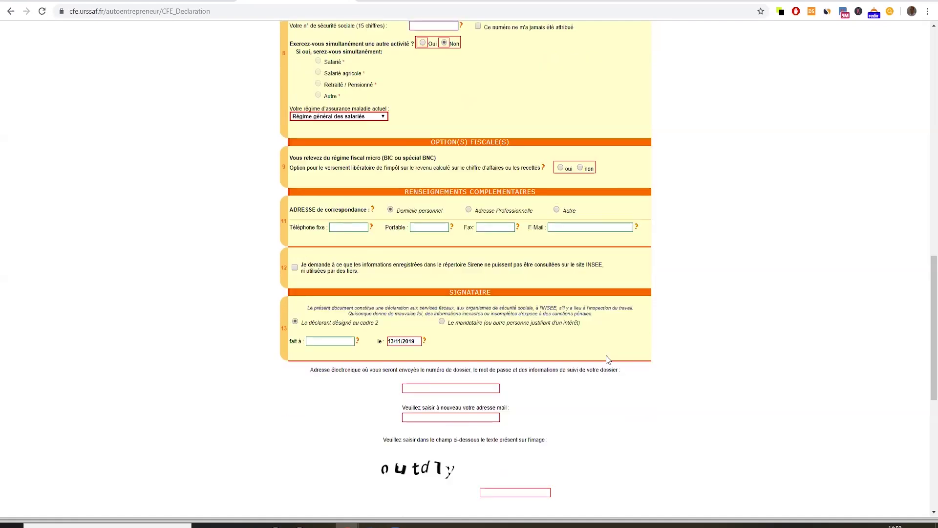
left_click(319, 342)
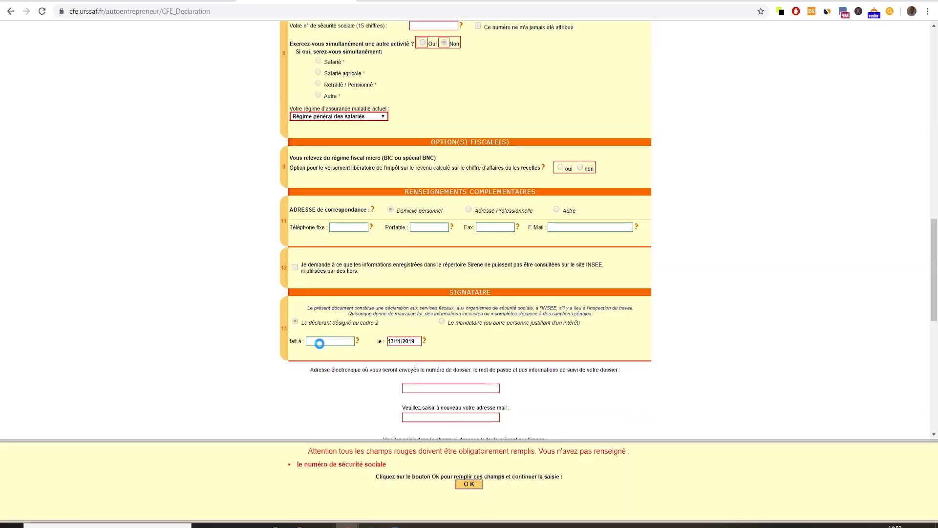
left_click(468, 483)
scroll(435, 233, "down", 2)
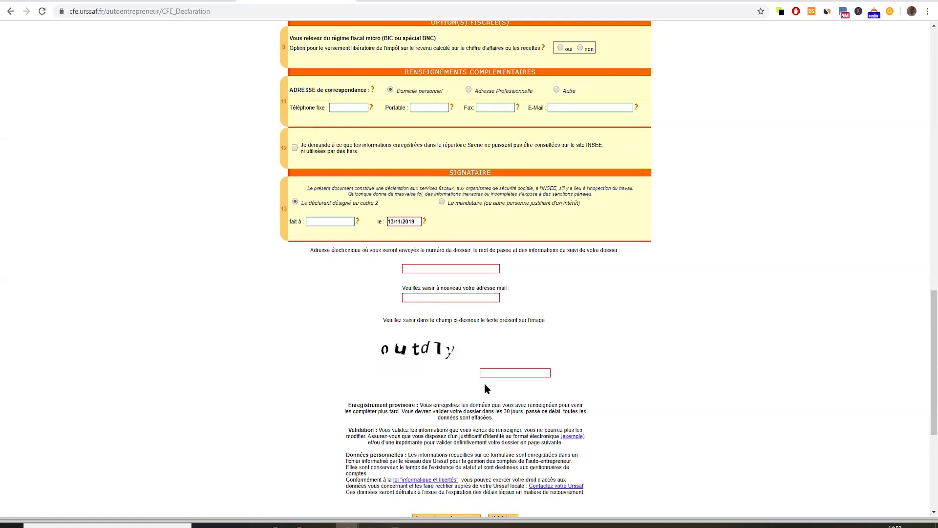
scroll(420, 364, "down", 3)
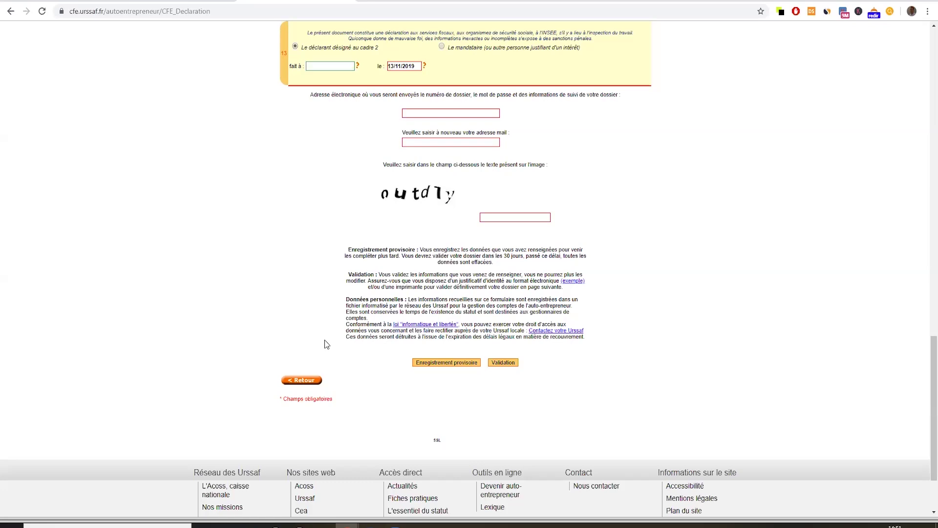
Scroll back up to review the completed identity and home address sections.
scroll(324, 339, "up", 20)
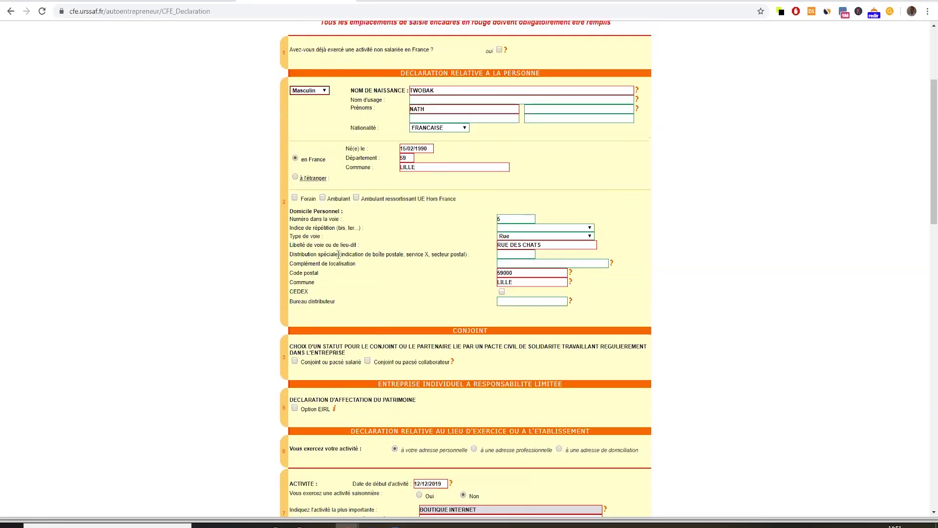
scroll(263, 305, "up", 4)
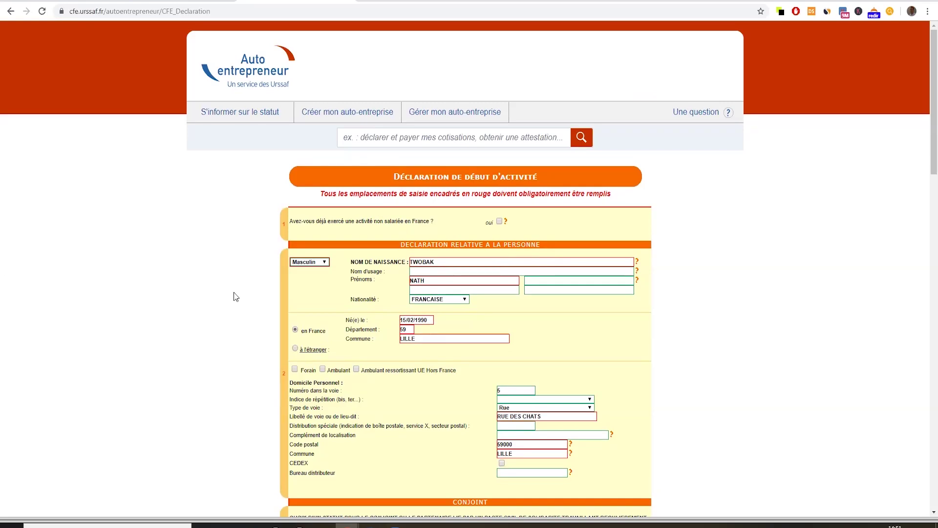
scroll(179, 202, "down", 2)
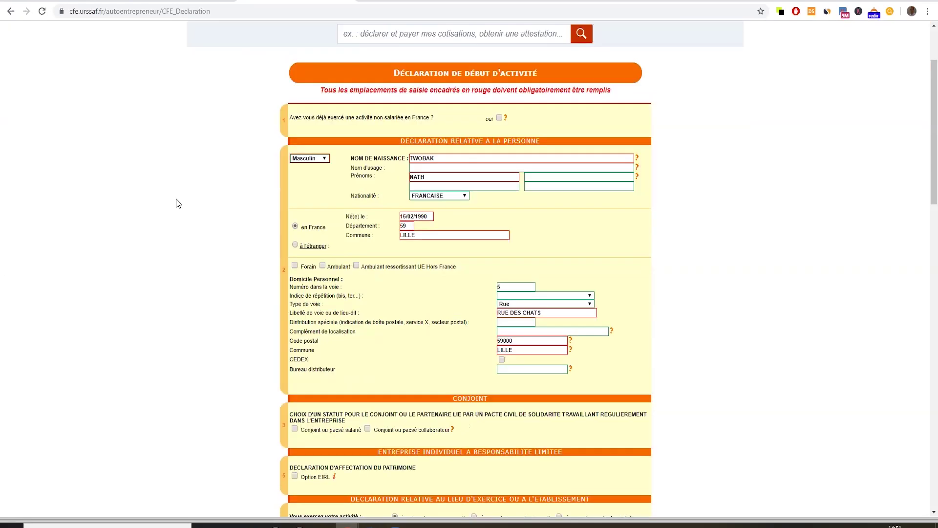